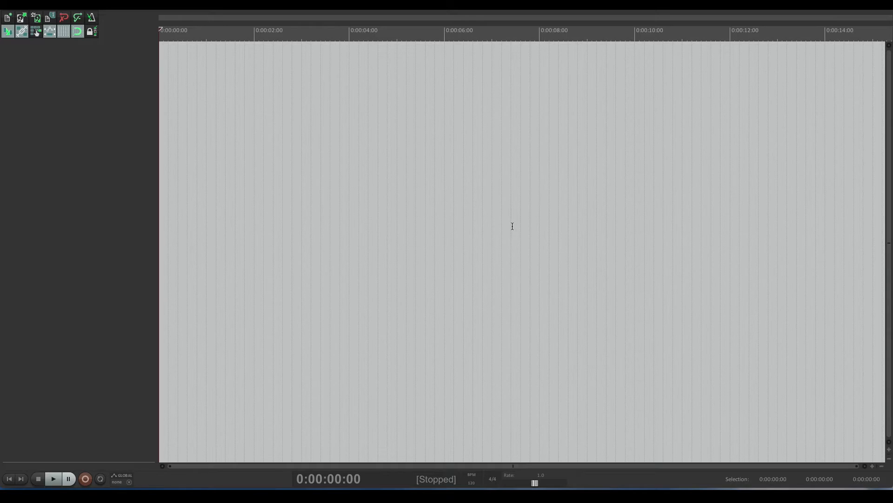
- Show the mixer, insert a new track, and add the ReaGate effect to it
{"action": "key", "text": "super+m"}
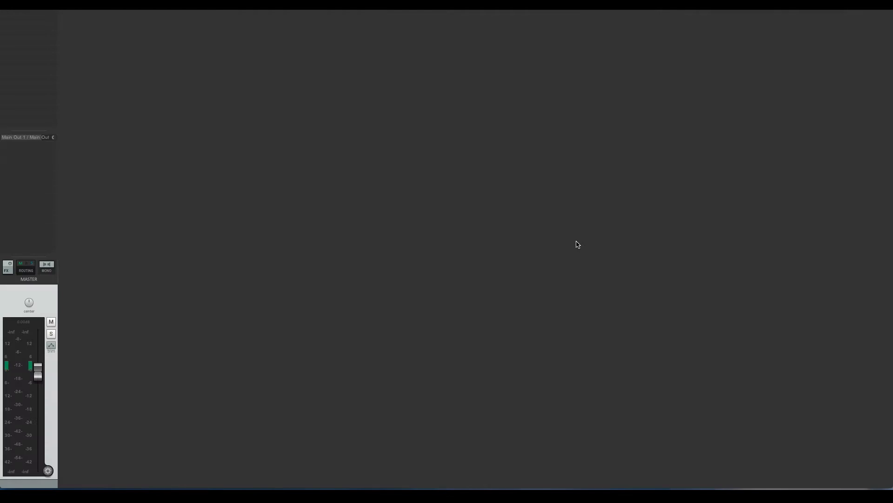
{"action": "key", "text": "super+t"}
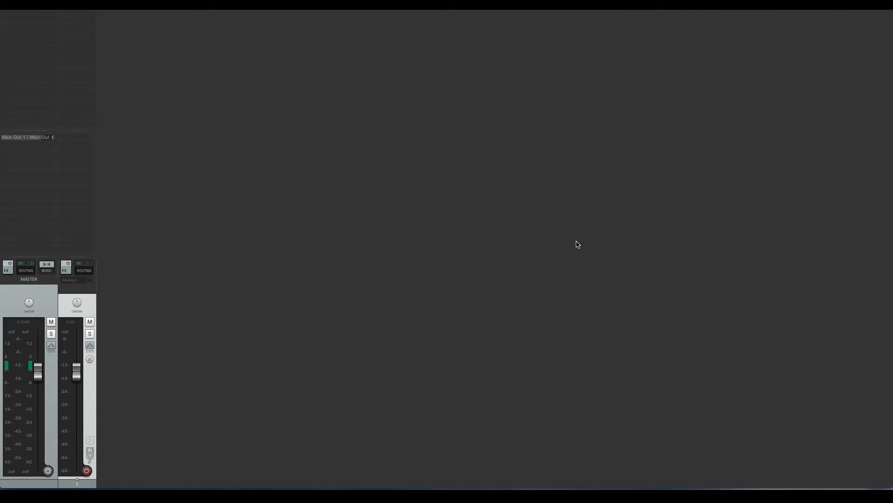
{"action": "left_click", "coordinate": [66, 269]}
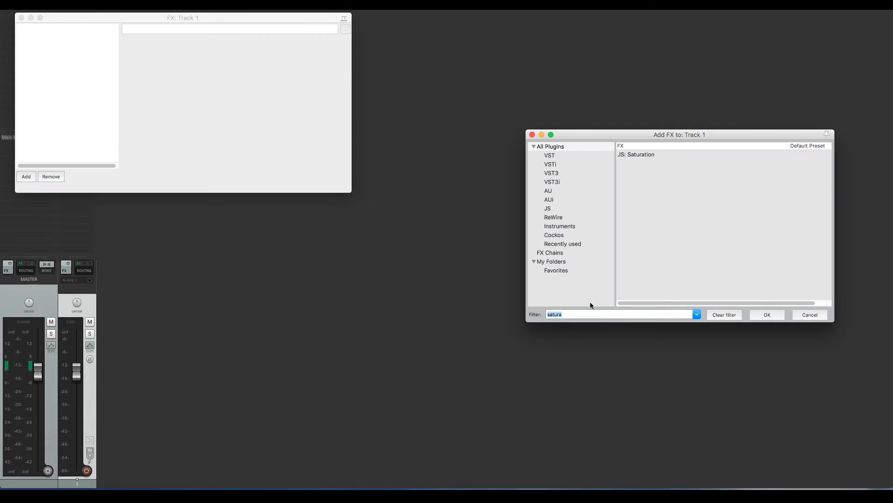
{"action": "type", "text": "gate"}
{"action": "double_click", "coordinate": [647, 155]}
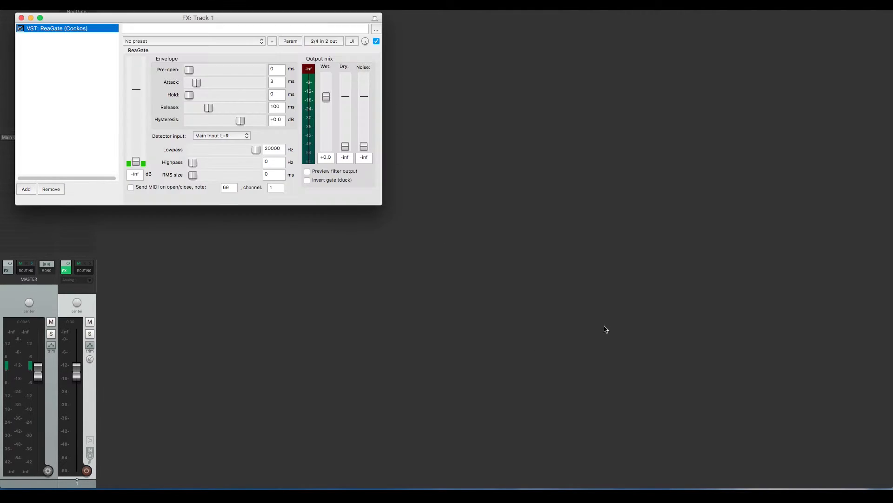
- Add ReaComp to track 1's FX chain after ReaGate
{"action": "left_click", "coordinate": [26, 189]}
{"action": "type", "text": "rea"}
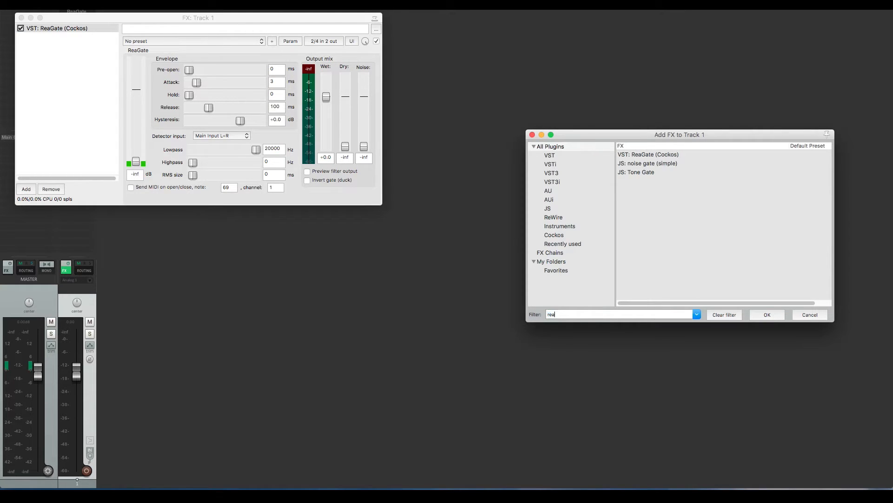
{"action": "type", "text": "co"}
{"action": "left_click", "coordinate": [647, 156]}
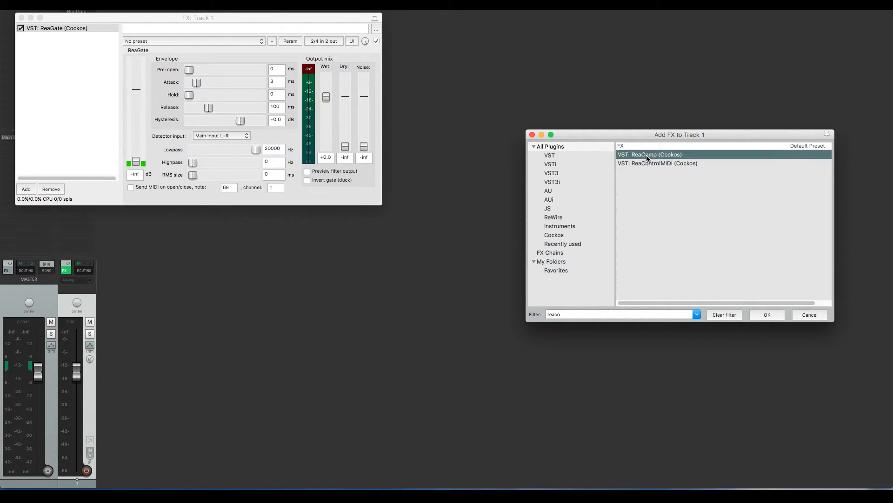
{"action": "double_click", "coordinate": [647, 157]}
- Add ReaEQ to track 1's FX chain after ReaComp
{"action": "left_click", "coordinate": [26, 189]}
{"action": "type", "text": "reaeq"}
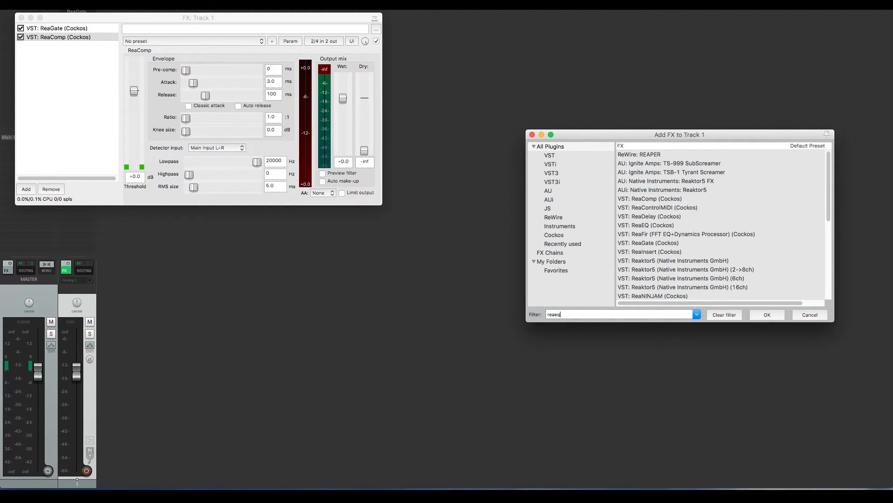
{"action": "double_click", "coordinate": [650, 154]}
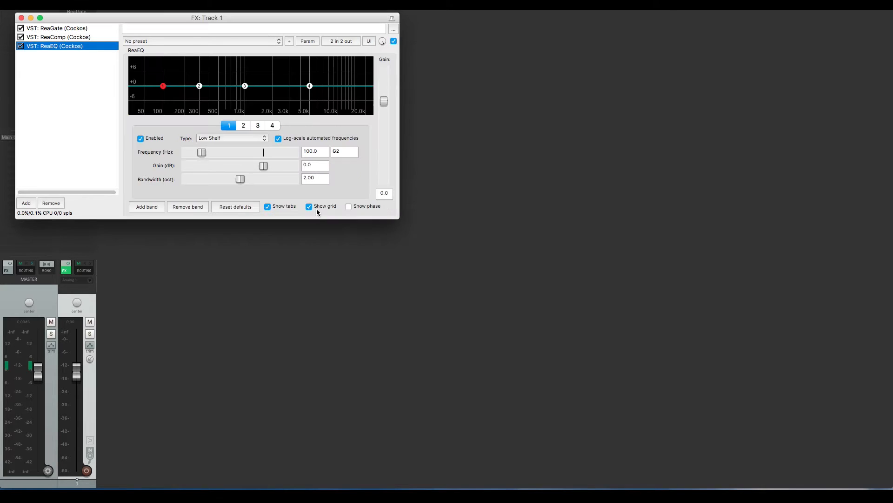
- Add the JS: Saturation effect to the end of track 1's FX chain and close the FX window
{"action": "left_click", "coordinate": [26, 203]}
{"action": "type", "text": "s"}
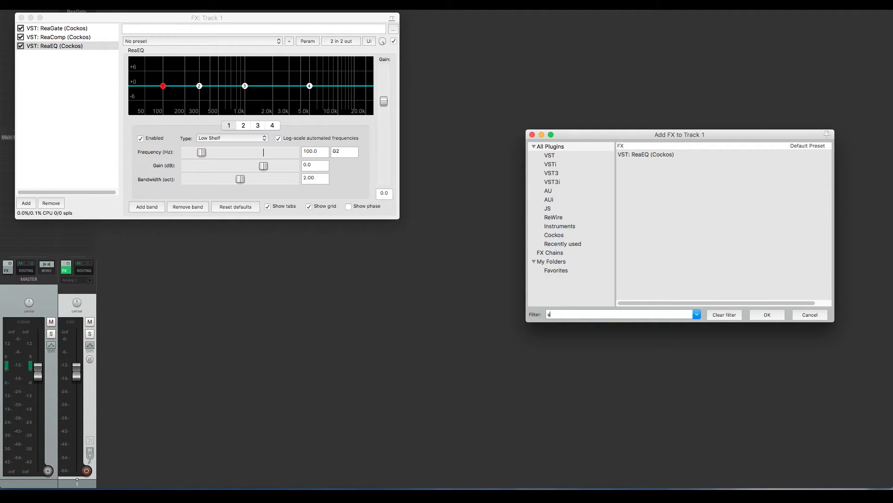
{"action": "type", "text": "atura"}
{"action": "double_click", "coordinate": [643, 155]}
{"action": "left_click_drag", "start_coordinate": [283, 25], "coordinate": [508, 88]}
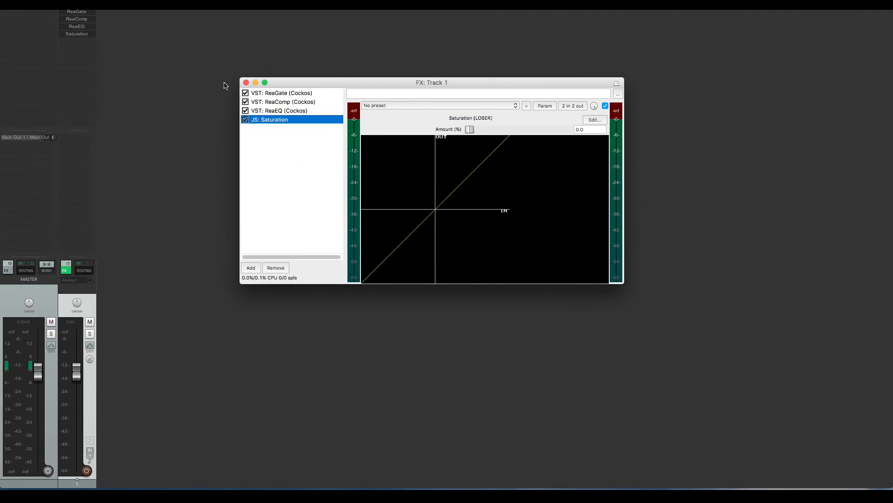
{"action": "left_click", "coordinate": [246, 83]}
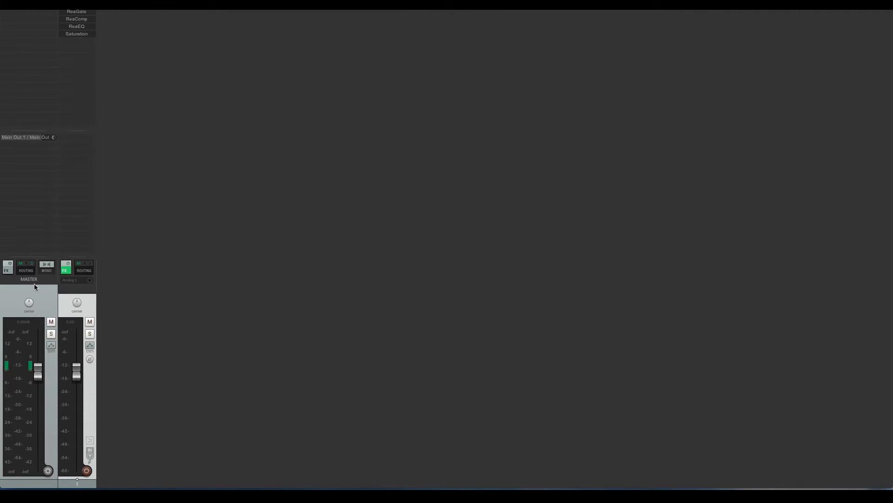
- Enable FX parameters in the mixer and add ReaGate's Thresh control to track 1's strip
{"action": "right_click", "coordinate": [21, 293]}
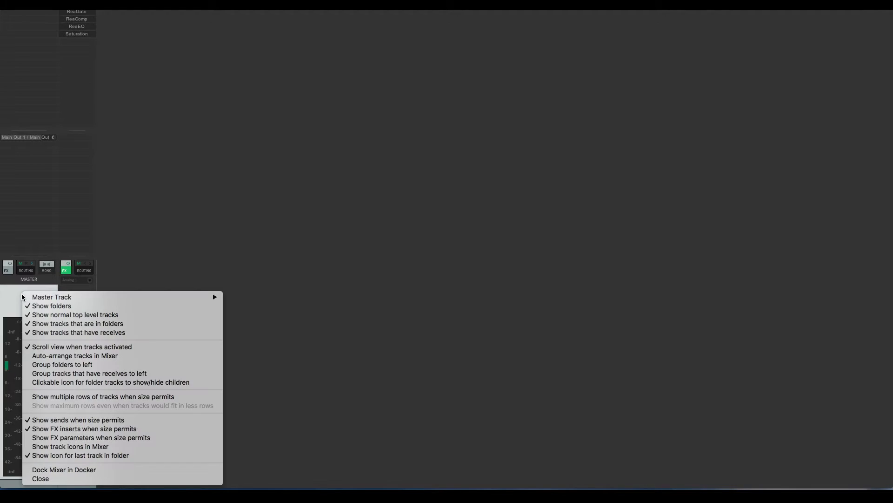
{"action": "left_click", "coordinate": [112, 439]}
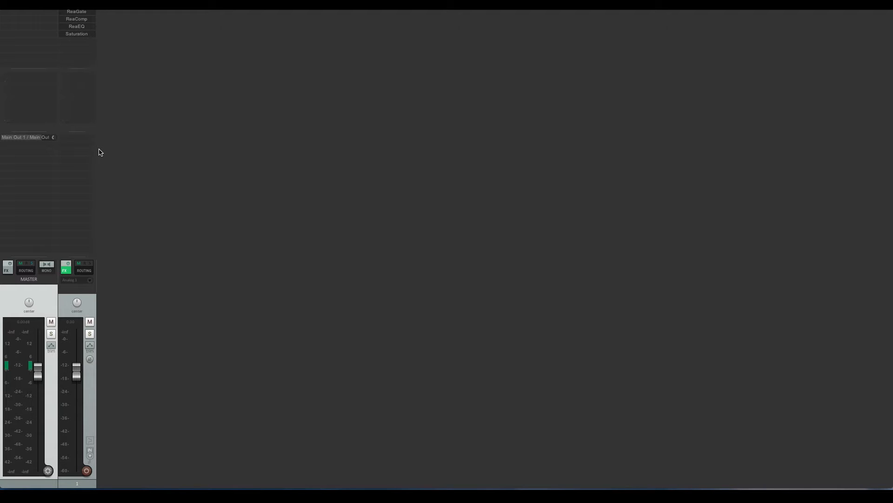
{"action": "left_click", "coordinate": [77, 81]}
{"action": "mouse_move", "coordinate": [117, 92]}
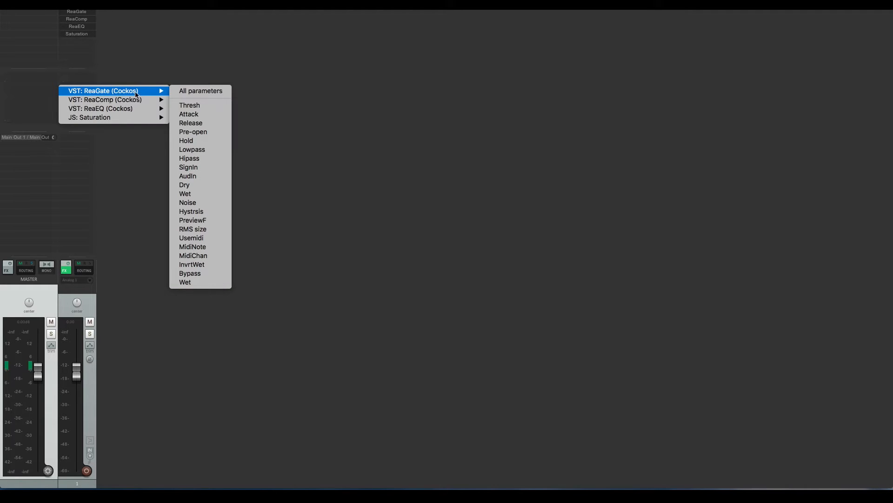
{"action": "left_click", "coordinate": [196, 104]}
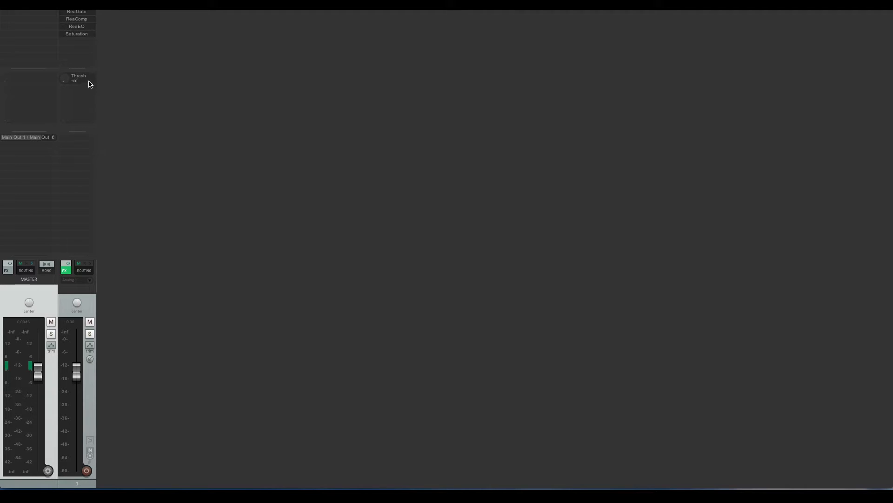
{"action": "mouse_move", "coordinate": [79, 79]}
- Add ReaComp's Thresh, Ratio, Attack and Release controls to track 1's mixer strip
{"action": "left_click", "coordinate": [60, 99]}
{"action": "left_click", "coordinate": [190, 126]}
{"action": "left_click", "coordinate": [59, 111]}
{"action": "left_click", "coordinate": [186, 149]}
{"action": "left_click", "coordinate": [60, 123]}
{"action": "left_click", "coordinate": [188, 169]}
{"action": "left_click", "coordinate": [60, 133]}
{"action": "left_click", "coordinate": [203, 188]}
- Add ReaEQ's high shelf gain, band gain, band frequency and low shelf gain controls to track 1's mixer strip
{"action": "left_click", "coordinate": [65, 176]}
{"action": "left_click", "coordinate": [191, 307]}
{"action": "left_click", "coordinate": [65, 187]}
{"action": "left_click", "coordinate": [191, 290]}
{"action": "left_click", "coordinate": [80, 190]}
{"action": "left_click", "coordinate": [80, 191]}
{"action": "left_click", "coordinate": [77, 233]}
{"action": "mouse_move", "coordinate": [135, 262]}
{"action": "left_click", "coordinate": [198, 303]}
- Add Saturation's Amount control to track 1's strip and enlarge the FX parameter area to fit the whole list
{"action": "left_click", "coordinate": [74, 212]}
{"action": "mouse_move", "coordinate": [111, 242]}
{"action": "left_click", "coordinate": [202, 265]}
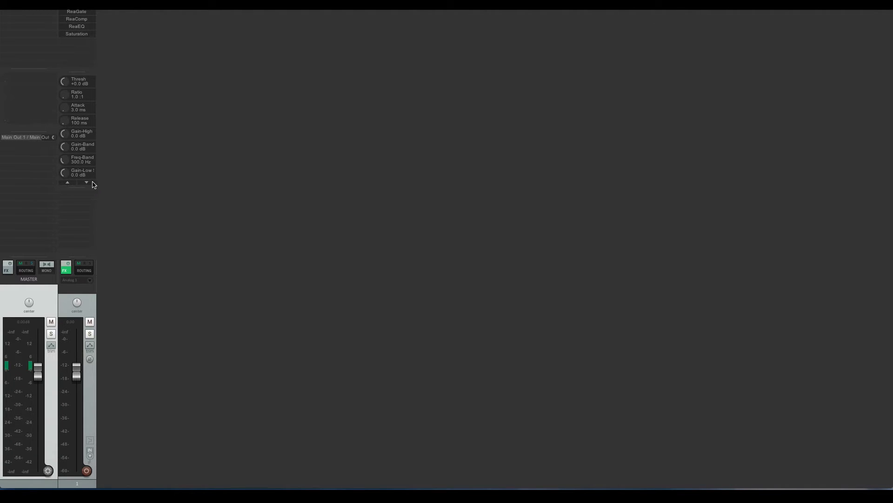
{"action": "left_click", "coordinate": [68, 184]}
{"action": "left_click_drag", "start_coordinate": [78, 72], "coordinate": [78, 60]}
{"action": "mouse_move", "coordinate": [76, 187]}
{"action": "left_mouse_down"}
{"action": "mouse_move", "coordinate": [76, 225]}
{"action": "mouse_move", "coordinate": [84, 201]}
{"action": "left_mouse_up"}
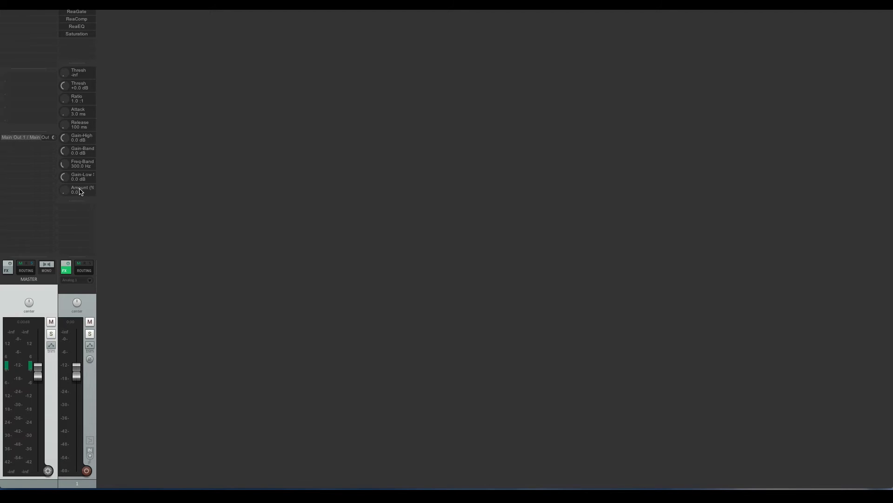
- Give ReaGate's Thresh parameter the alias GATE
{"action": "right_click", "coordinate": [77, 74]}
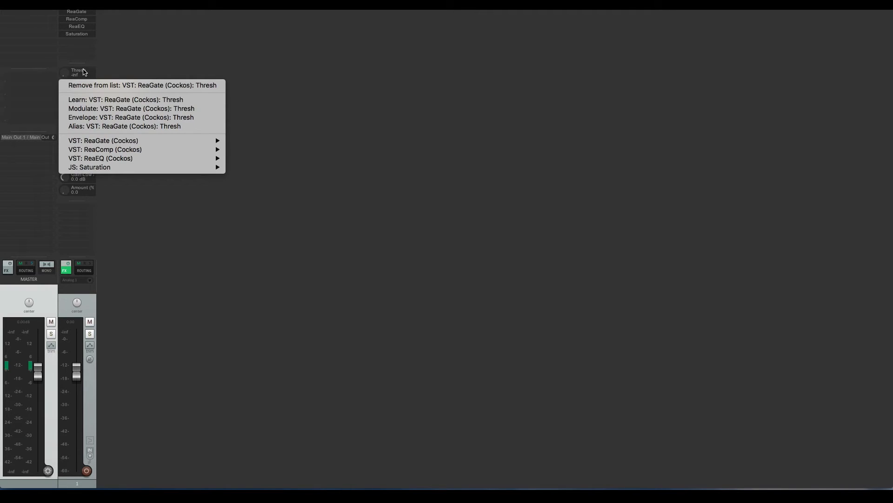
{"action": "left_click", "coordinate": [114, 127]}
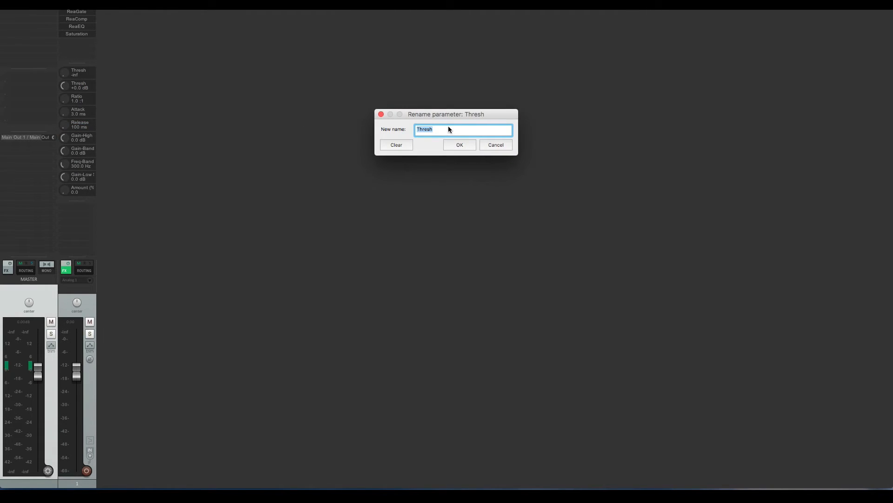
{"action": "type", "text": "GATE"}
{"action": "key", "text": "Return"}
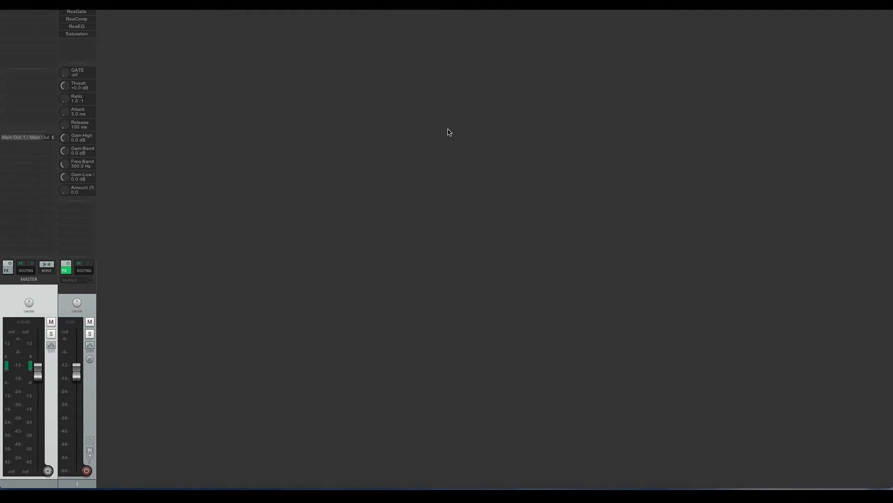
- Rename the ReaEQ parameters on track 1's strip as High, Mid, Mid Freq and Low
{"action": "right_click", "coordinate": [83, 133]}
{"action": "left_click", "coordinate": [157, 191]}
{"action": "type", "text": "High"}
{"action": "key", "text": "Return"}
{"action": "right_click", "coordinate": [83, 149]}
{"action": "left_click", "coordinate": [139, 204]}
{"action": "type", "text": "Mid"}
{"action": "key", "text": "Return"}
{"action": "right_click", "coordinate": [83, 175]}
{"action": "left_click", "coordinate": [192, 230]}
{"action": "type", "text": "Low"}
{"action": "key", "text": "Return"}
- Rename the Amount parameter of the JS effect as Saturation
{"action": "right_click", "coordinate": [83, 189]}
{"action": "left_click", "coordinate": [140, 244]}
{"action": "type", "text": "Saturation"}
{"action": "key", "text": "Return"}
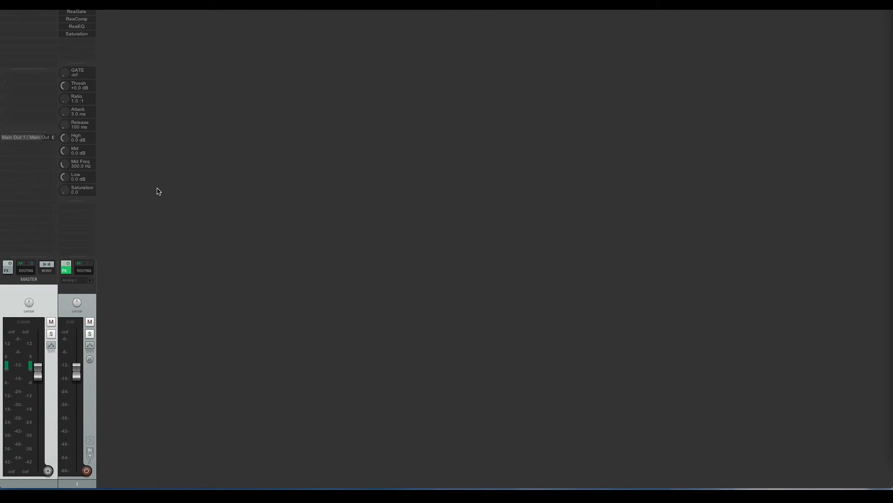
- Move Saturation ahead of ReaGate in track 1's FX chain and return it to the end
{"action": "left_click", "coordinate": [66, 270]}
{"action": "left_click_drag", "start_coordinate": [341, 83], "coordinate": [247, 57]}
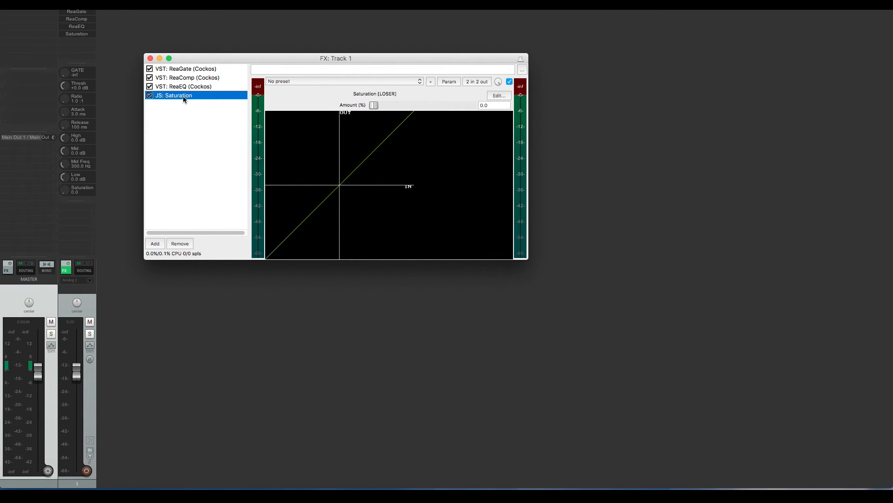
{"action": "left_click_drag", "start_coordinate": [184, 96], "coordinate": [186, 68]}
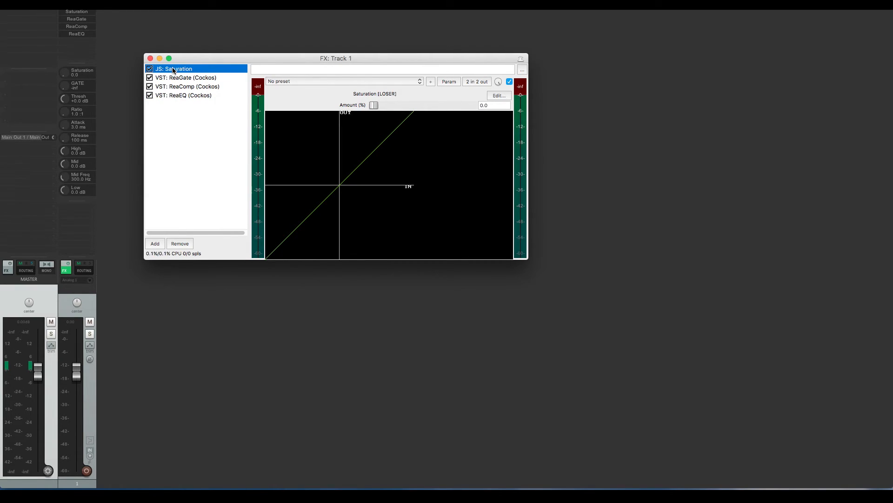
{"action": "left_click_drag", "start_coordinate": [172, 75], "coordinate": [170, 100]}
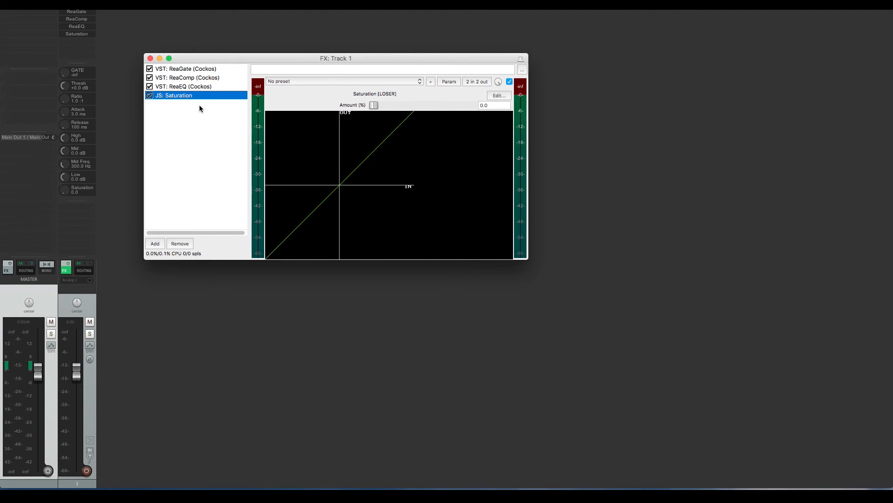
- Save track 1's effects as an FX chain named SoS Channel Strip in the FXChains folder
{"action": "right_click", "coordinate": [197, 123]}
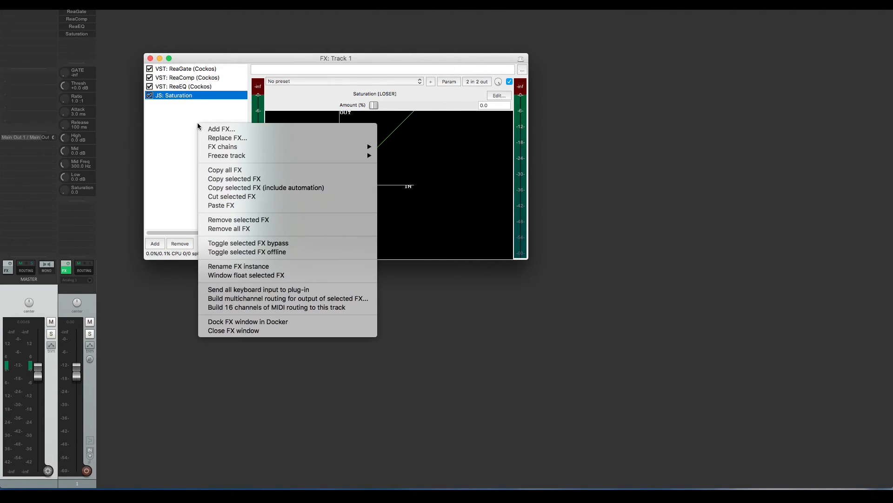
{"action": "mouse_move", "coordinate": [229, 147]}
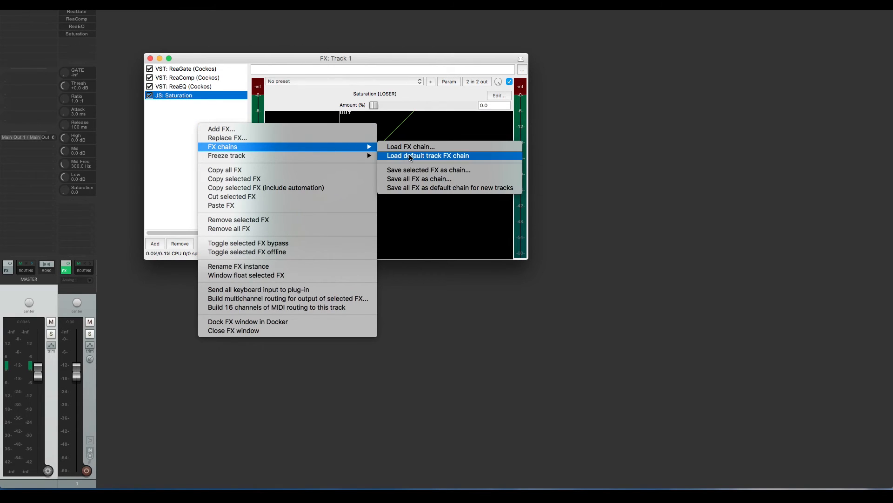
{"action": "left_click", "coordinate": [450, 189]}
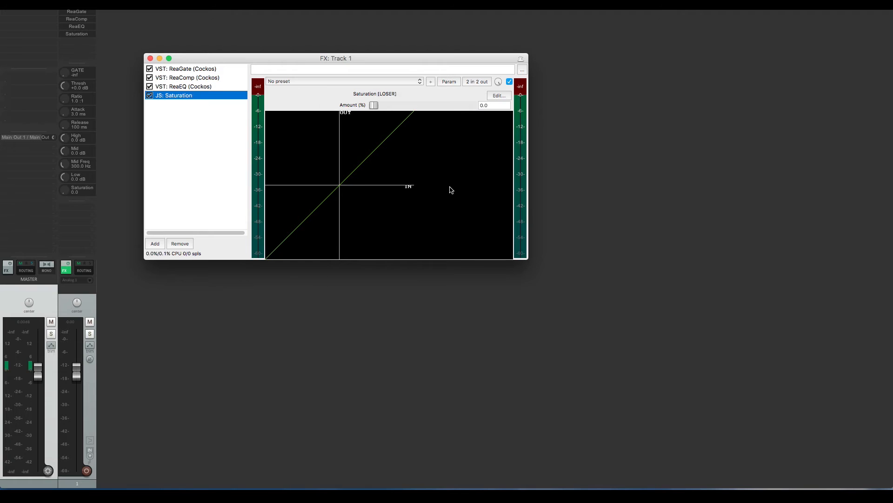
{"action": "left_click", "coordinate": [430, 165]}
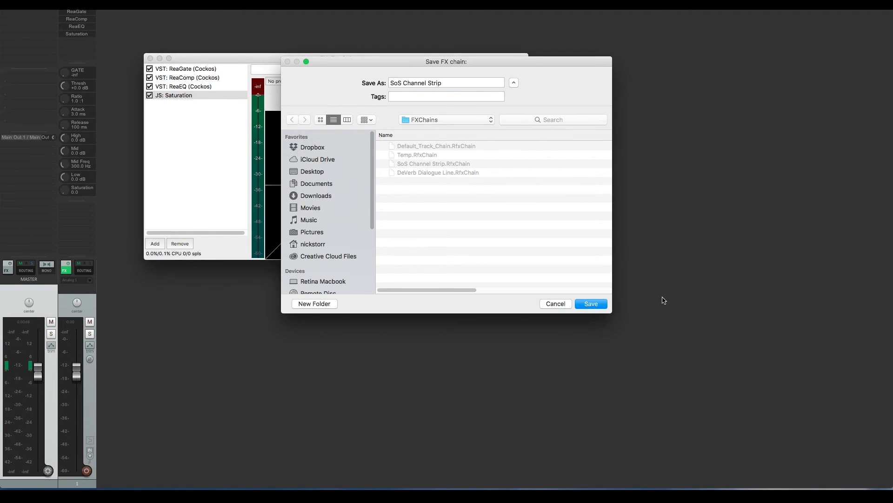
{"action": "left_click", "coordinate": [591, 304]}
{"action": "left_click", "coordinate": [514, 123]}
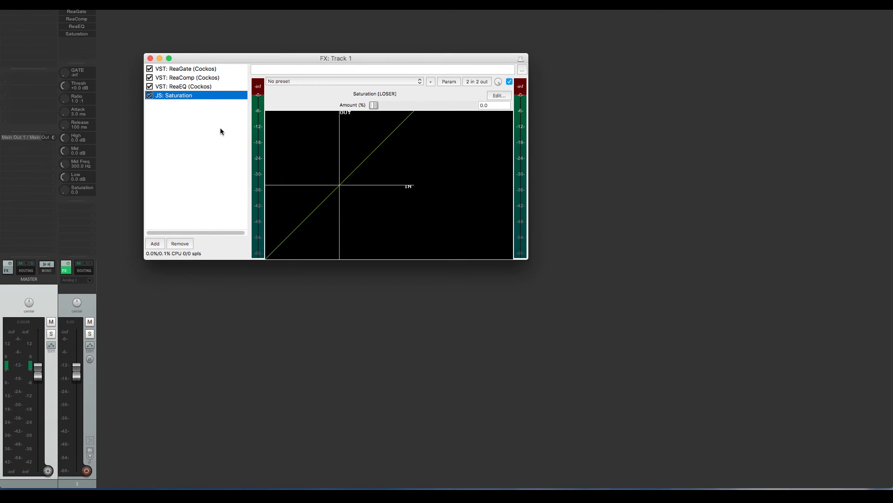
- Save all FX as the default chain for new tracks and close the FX window
{"action": "right_click", "coordinate": [200, 124]}
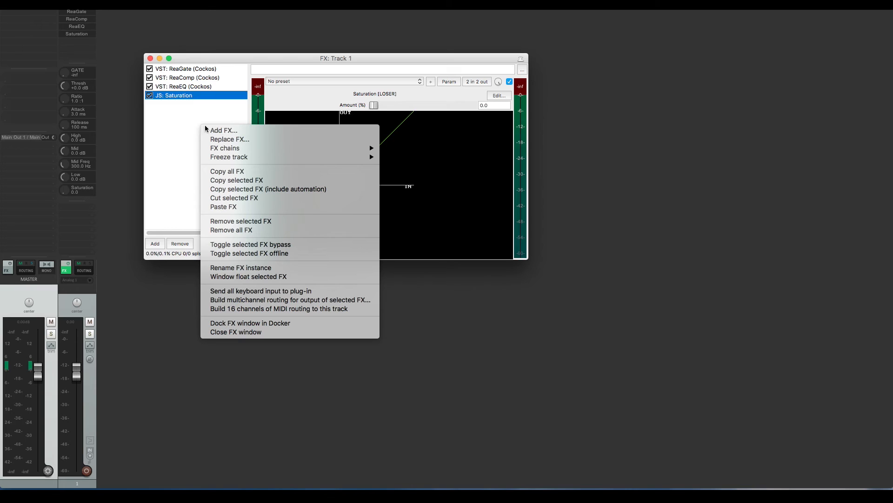
{"action": "mouse_move", "coordinate": [255, 148]}
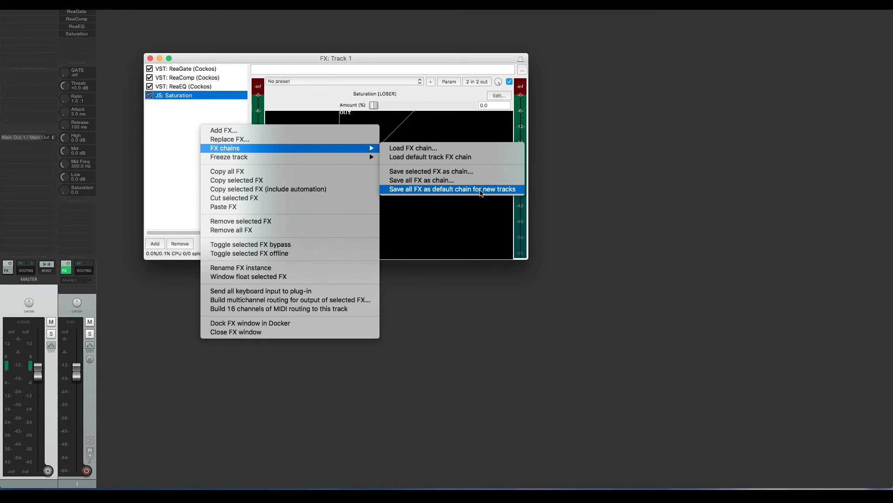
{"action": "left_click", "coordinate": [481, 189]}
{"action": "left_click", "coordinate": [150, 58]}
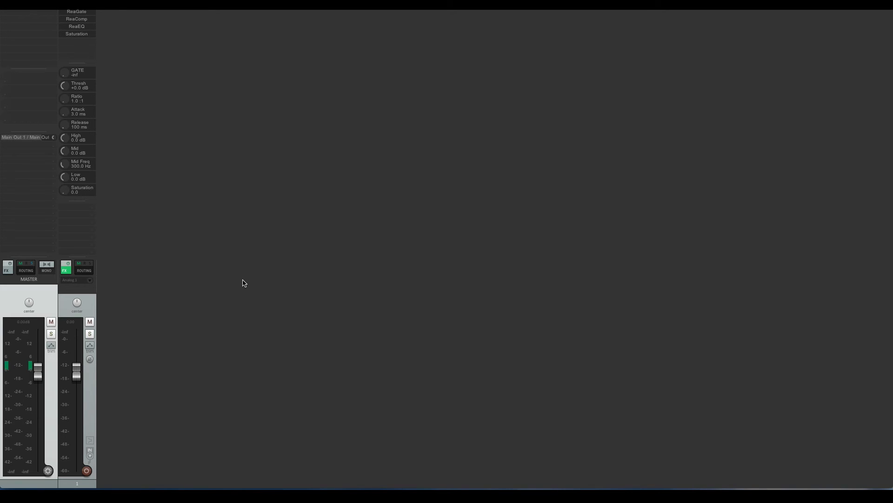
- Insert several new tracks that use the default FX chain
{"action": "key", "text": "ctrl+t"}
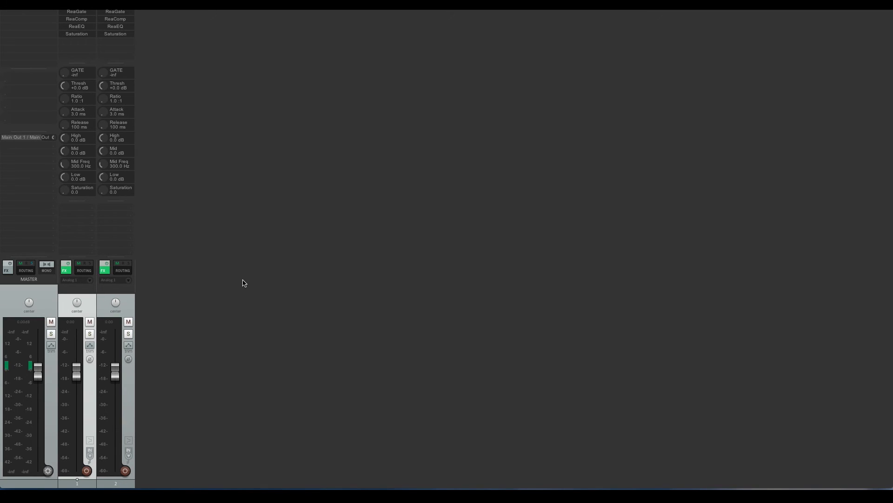
{"action": "key", "text": "ctrl+t"}
{"action": "key", "text": "ctrl+t"}
{"action": "key", "text": "ctrl+t"}
{"action": "key", "text": "ctrl+t"}
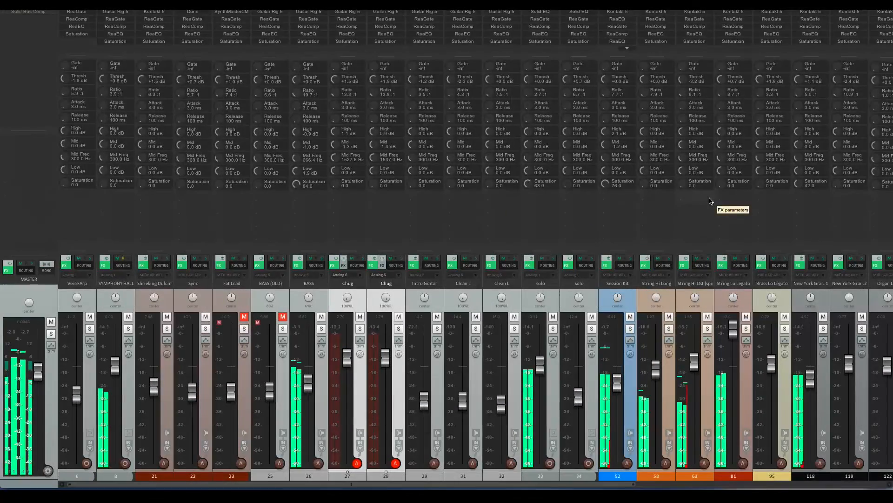
- Set the BASS track's Low to 3.2 dB and Saturation to 75.0, track 63's Saturation to 52.0, and adjust Session Kit's High
{"action": "mouse_move", "coordinate": [296, 171]}
{"action": "left_mouse_down"}
{"action": "mouse_move", "coordinate": [296, 161]}
{"action": "mouse_move", "coordinate": [297, 174]}
{"action": "left_mouse_up"}
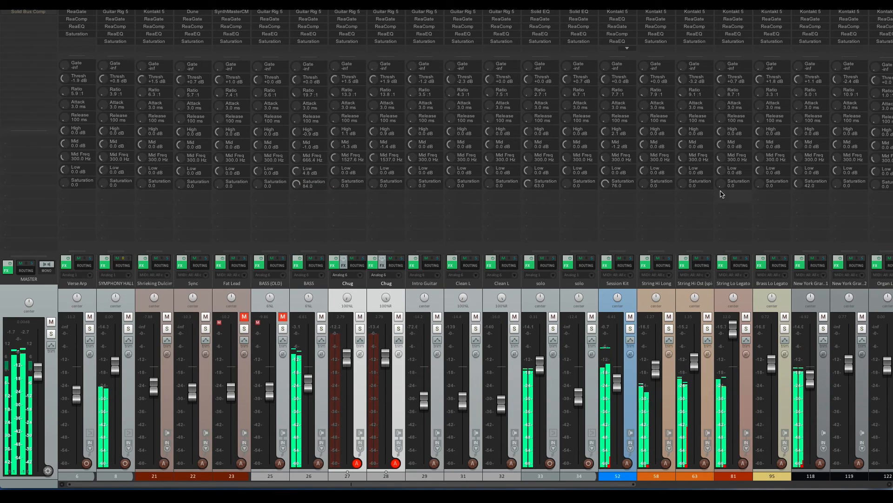
{"action": "left_click_drag", "start_coordinate": [684, 184], "coordinate": [684, 175]}
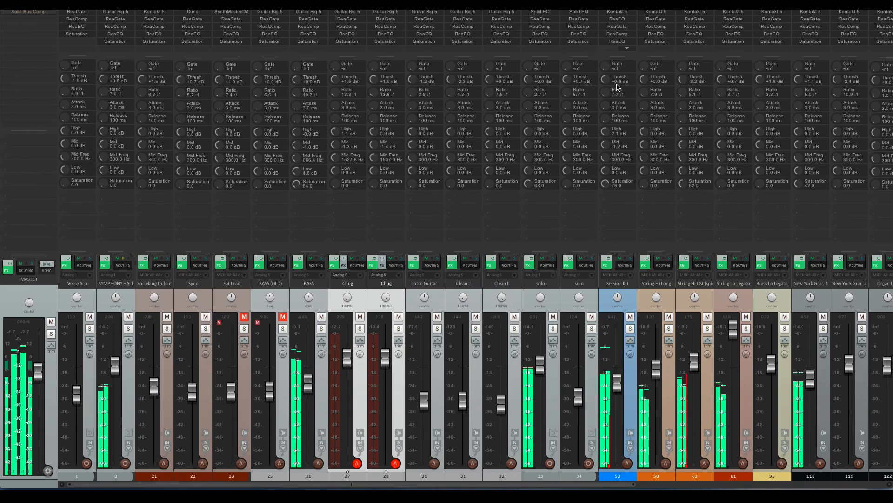
{"action": "left_click_drag", "start_coordinate": [605, 132], "coordinate": [605, 138]}
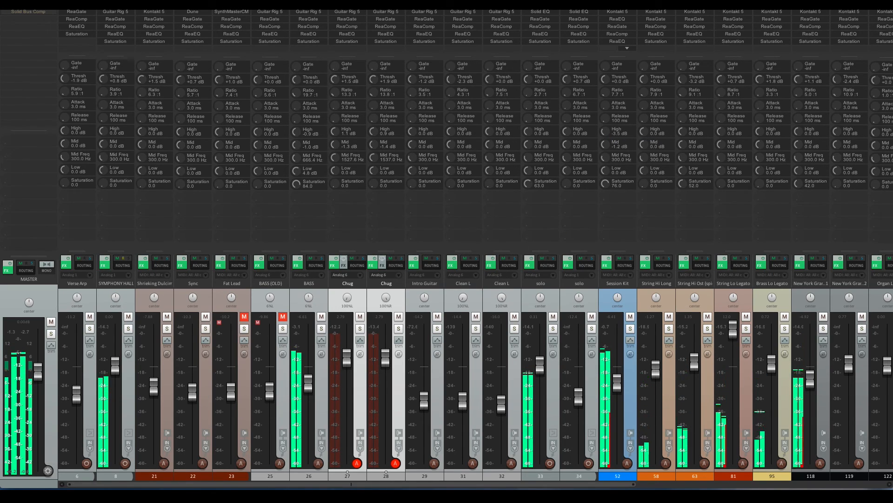
{"action": "left_click_drag", "start_coordinate": [295, 193], "coordinate": [297, 174]}
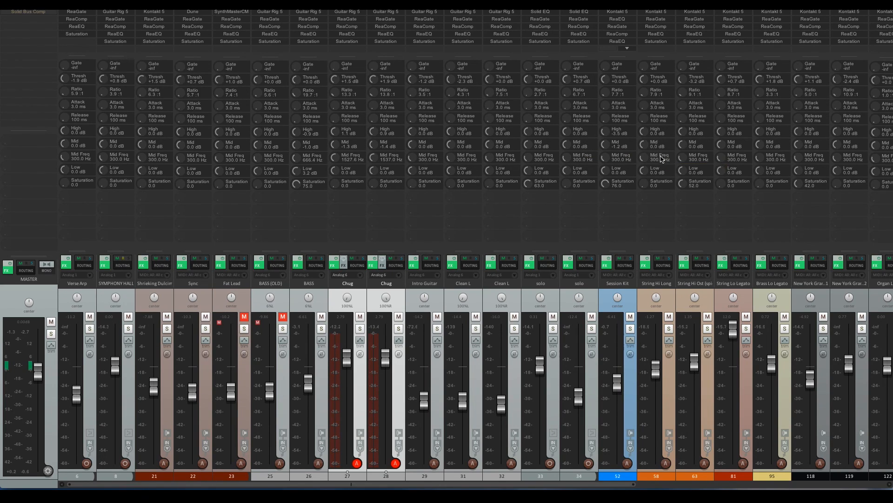
- Narrow the bandwidth of band 3 in the Session Kit track's ReaEQ and close the plug-in
{"action": "double_click", "coordinate": [626, 158]}
{"action": "left_click", "coordinate": [138, 73]}
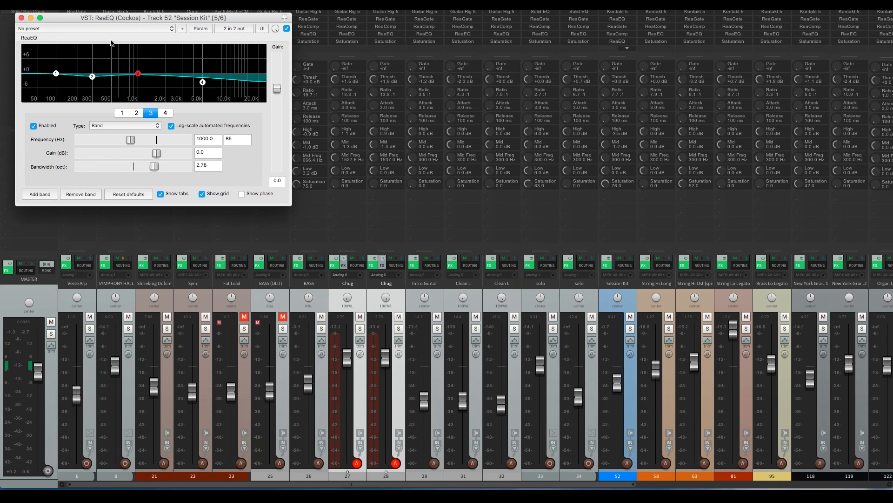
{"action": "left_click_drag", "start_coordinate": [157, 170], "coordinate": [145, 171]}
{"action": "left_click", "coordinate": [21, 18]}
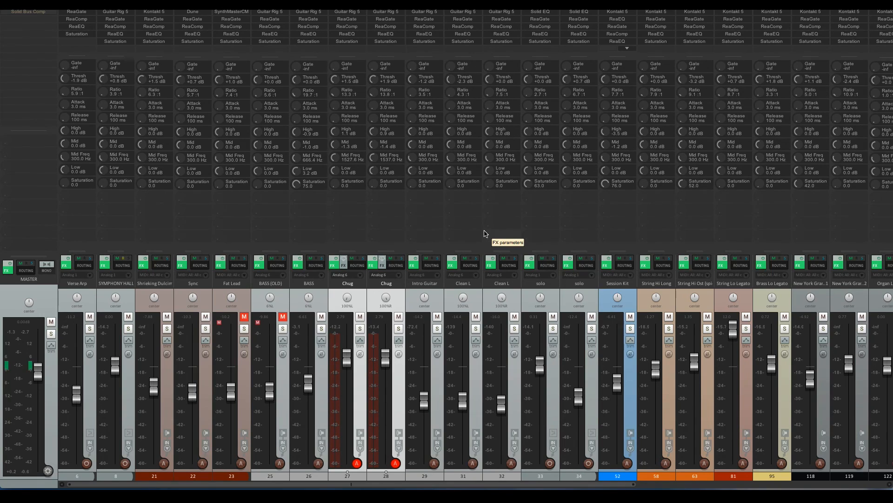